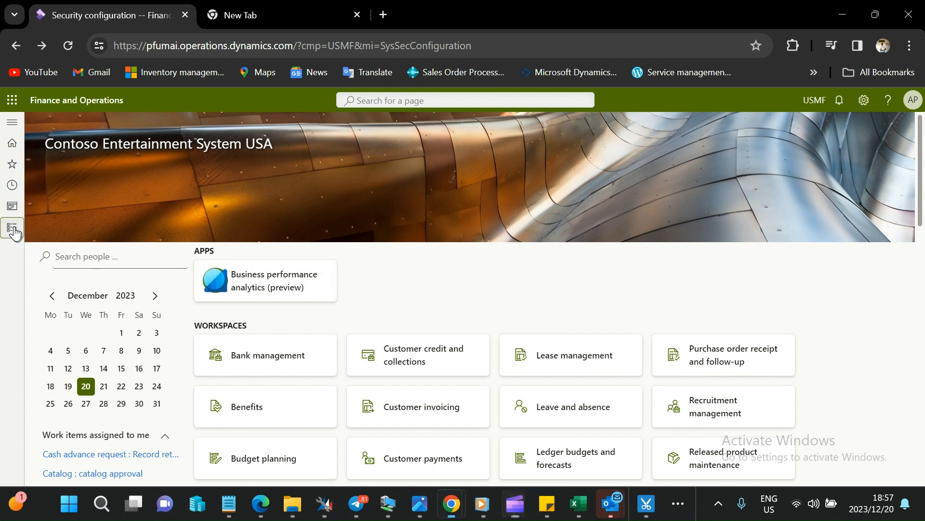
Open the Security configuration page from the security section of System administration.
left_click(12, 226)
scroll(58, 366, "down", 9)
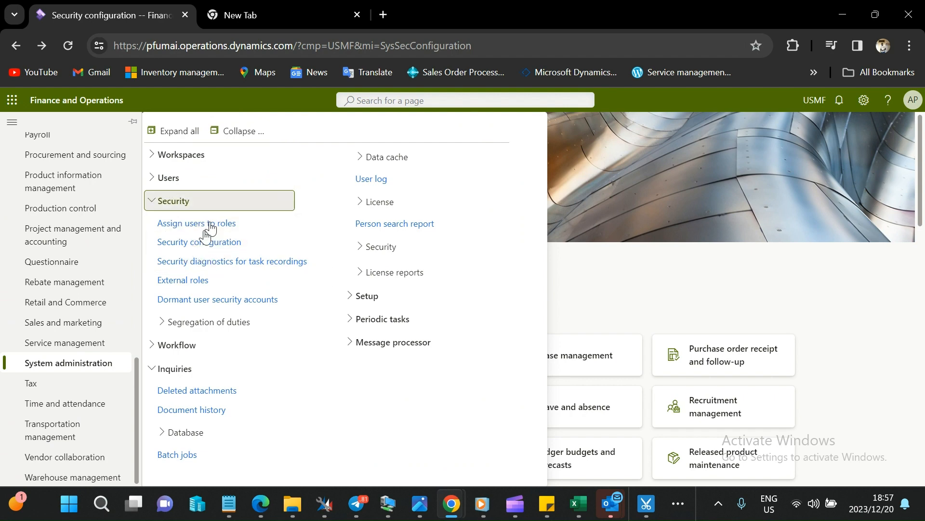
left_click(211, 246)
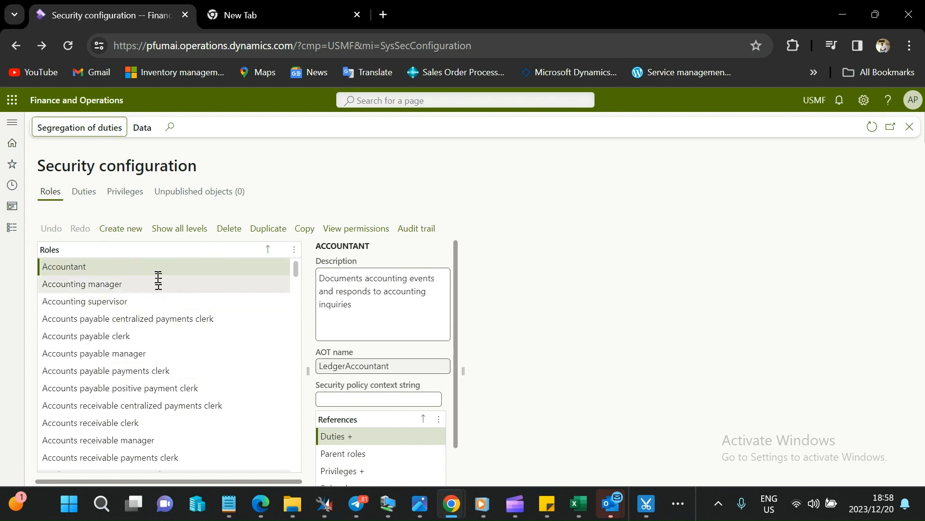
Find the AR_Accountant role and review its audit trail, then return to the security configuration.
scroll(115, 402, "down", 7)
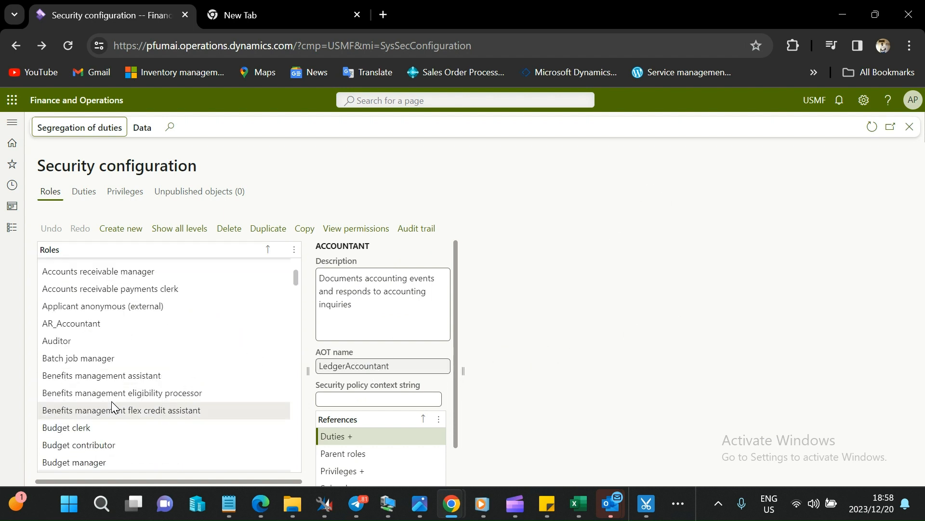
scroll(231, 364, "up", 7)
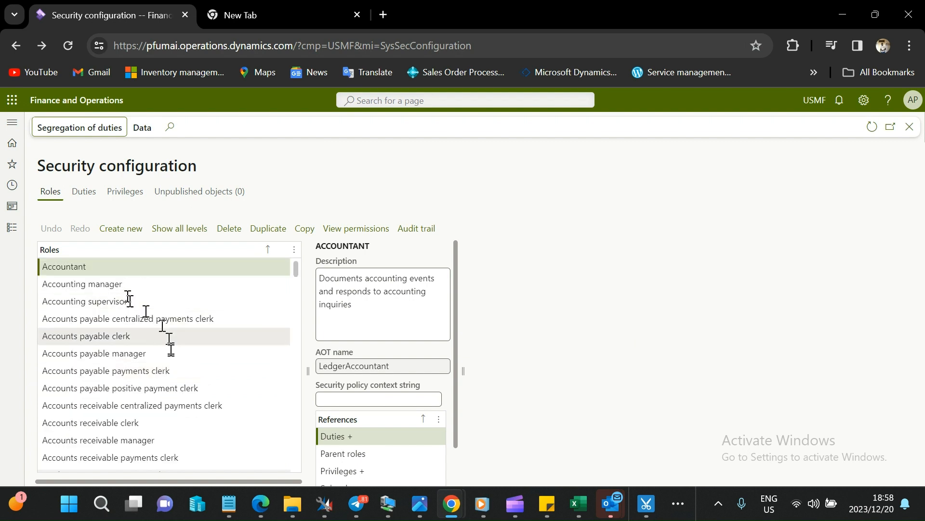
scroll(120, 390, "down", 4)
left_click(96, 322)
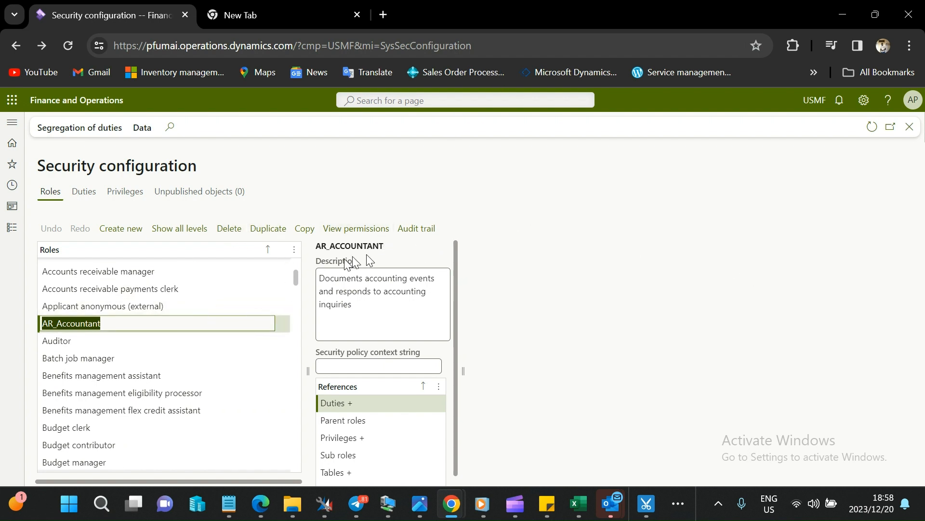
left_click(48, 318)
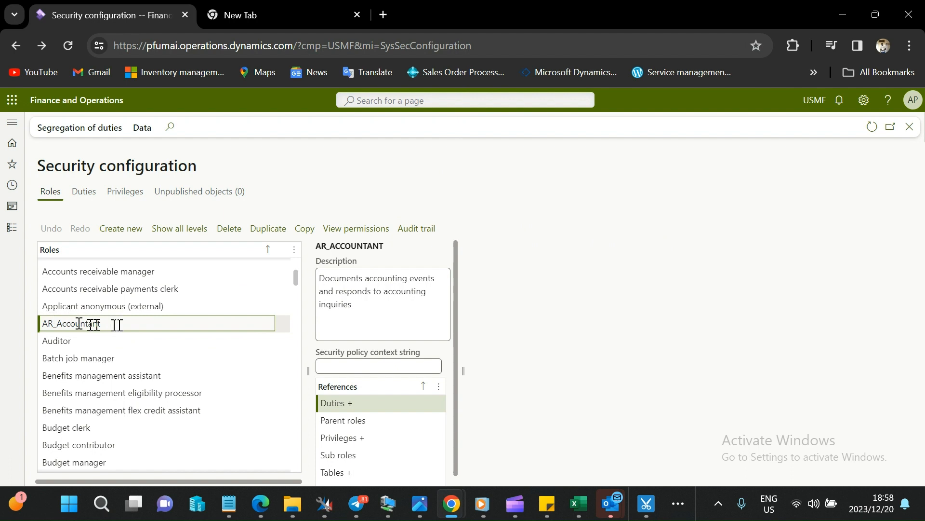
left_click(416, 229)
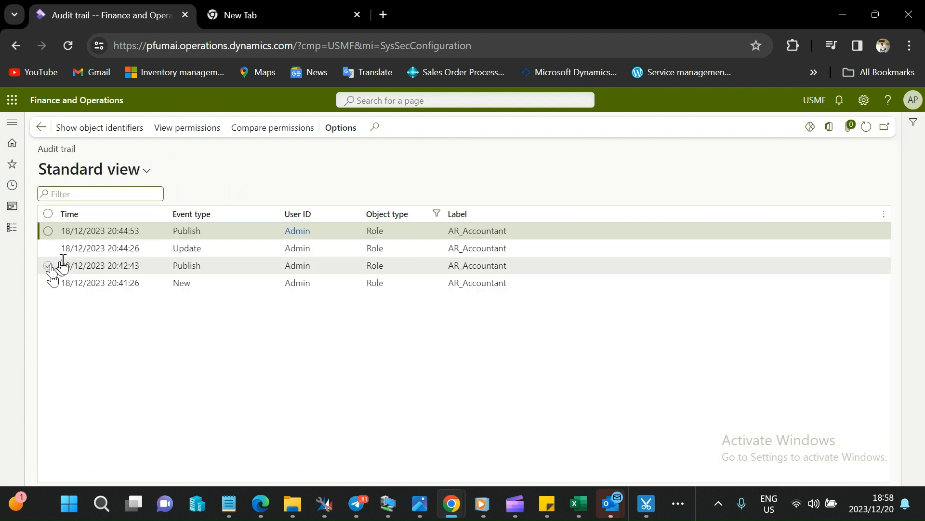
left_click(41, 127)
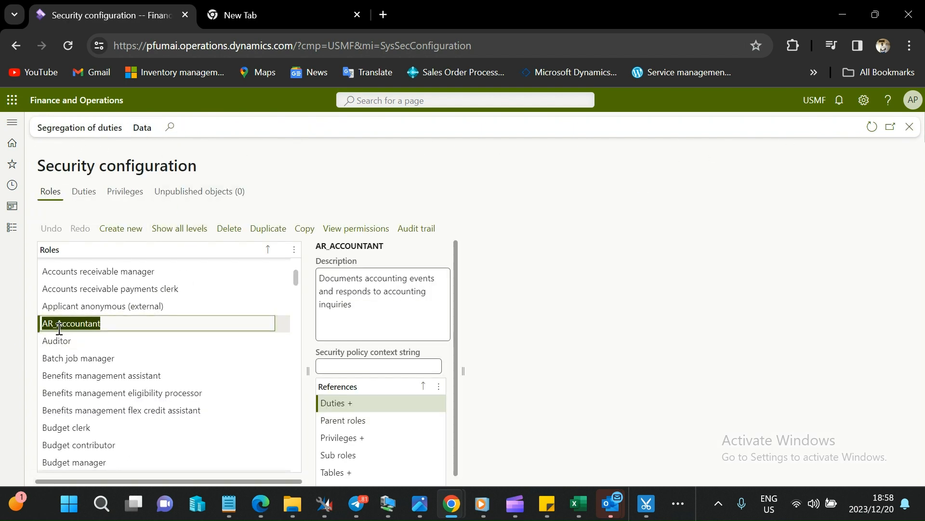
Create a new duty named AR_Accountant and reference it on the AR_Accountant role, reusing the copied role name.
right_click(60, 329)
left_click(109, 181)
left_click(385, 406)
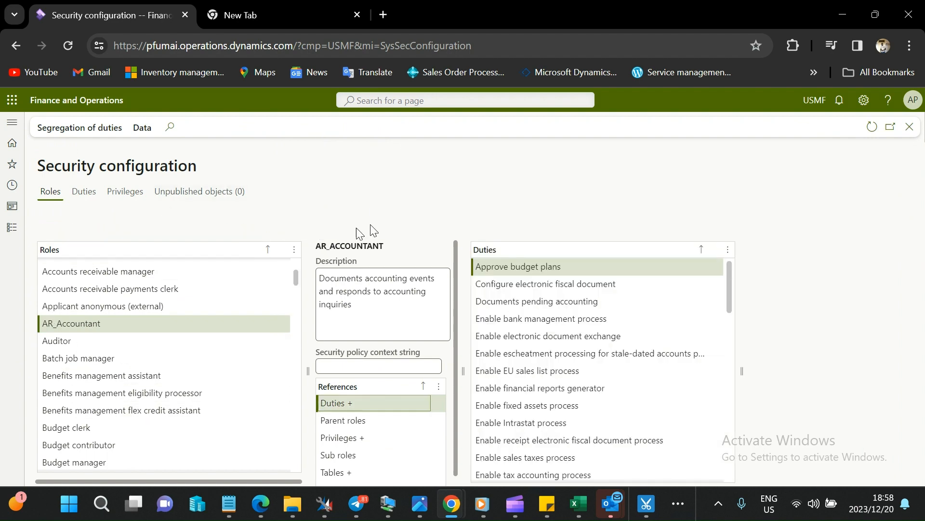
left_click(366, 228)
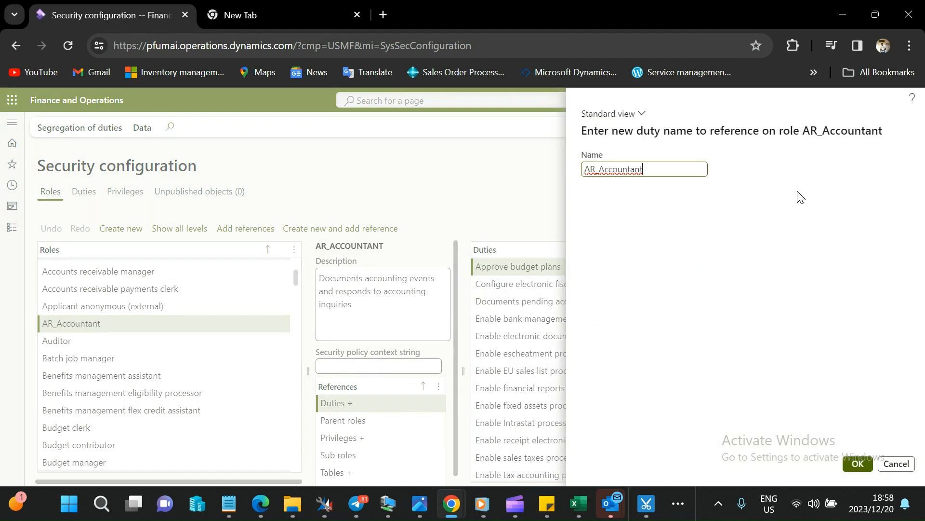
left_click(856, 463)
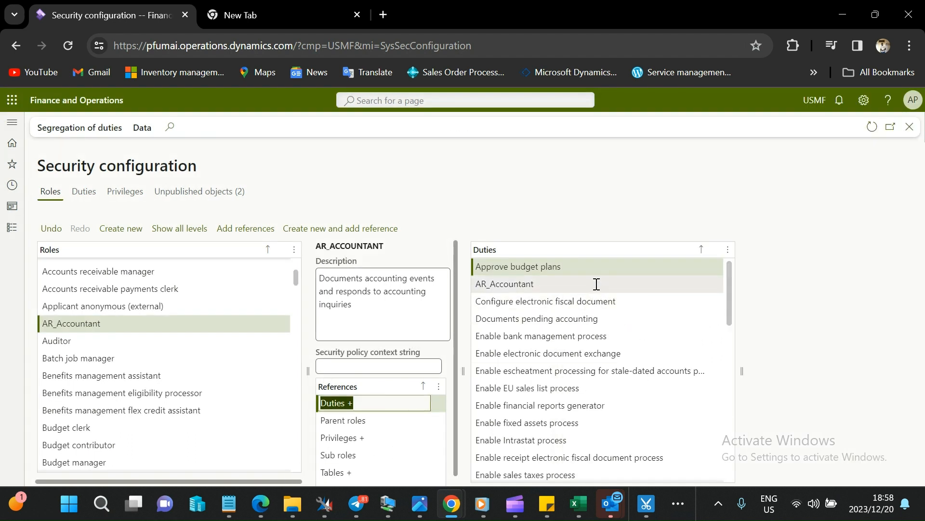
Create a new privilege named AR_Accountant and reference it on the AR_Accountant duty.
left_click(580, 283)
left_click(800, 371)
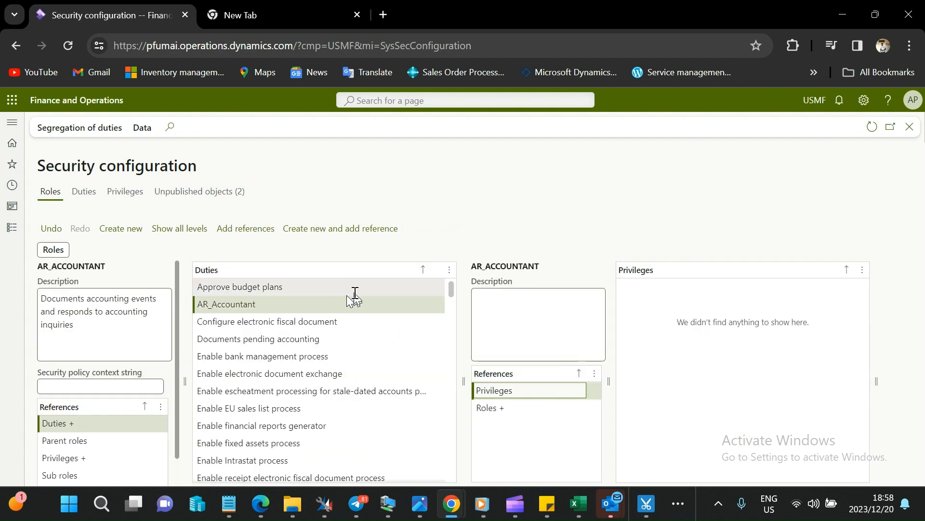
left_click(347, 228)
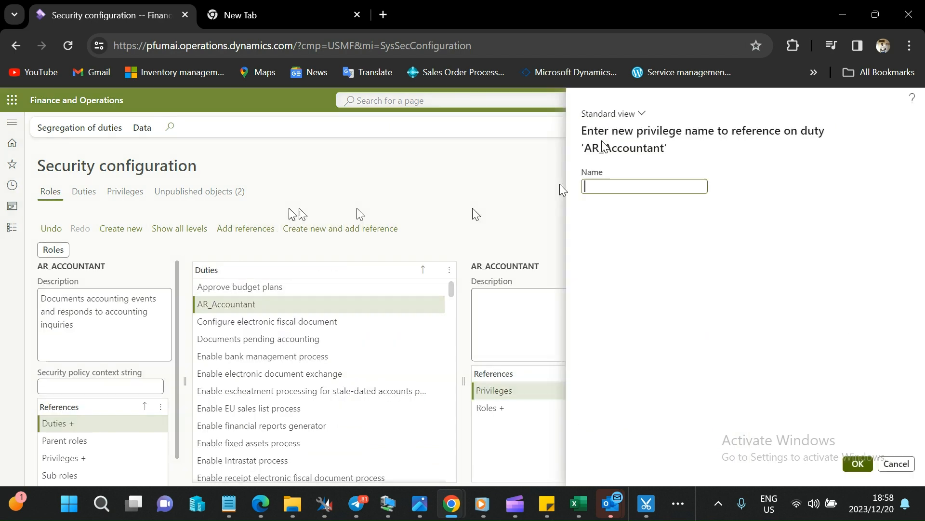
key("ctrl+v")
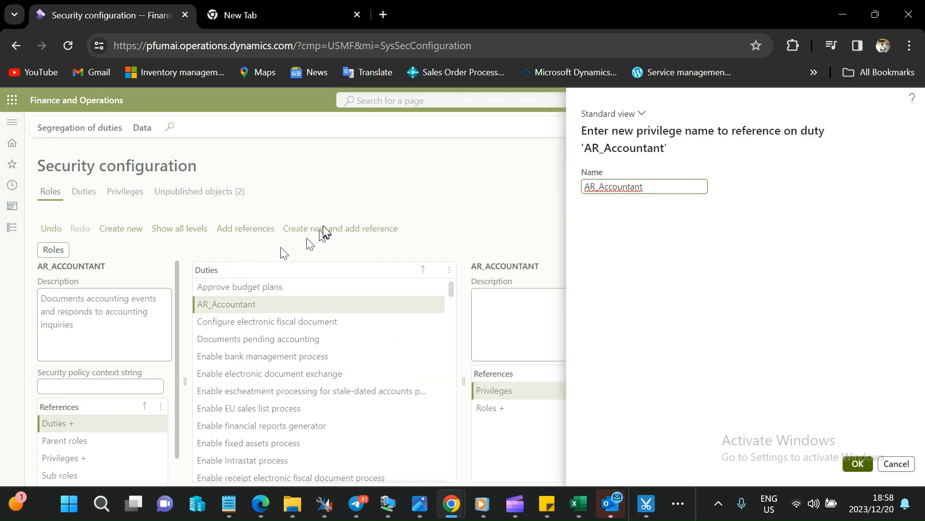
left_click(860, 464)
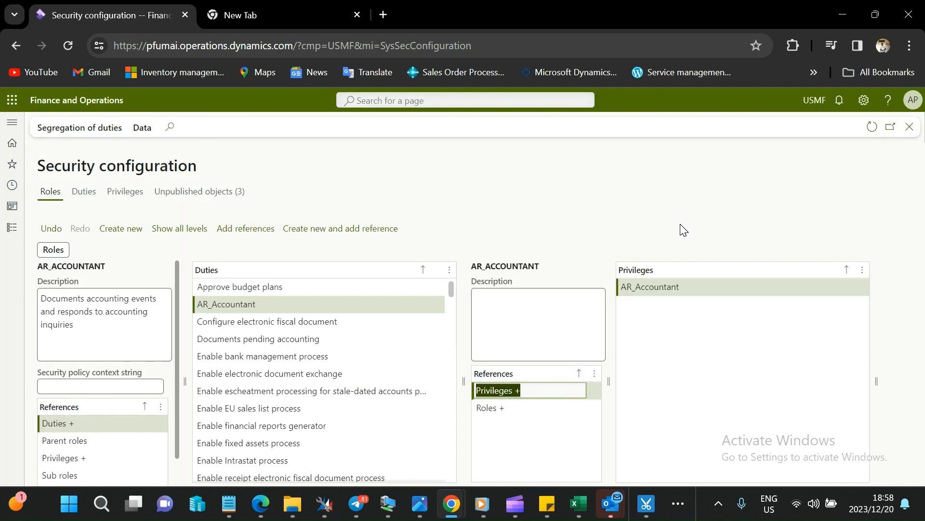
Start adding display menu item references to the AR_Accountant privilege, filtering the item names to those beginning with "financi".
left_click(762, 287)
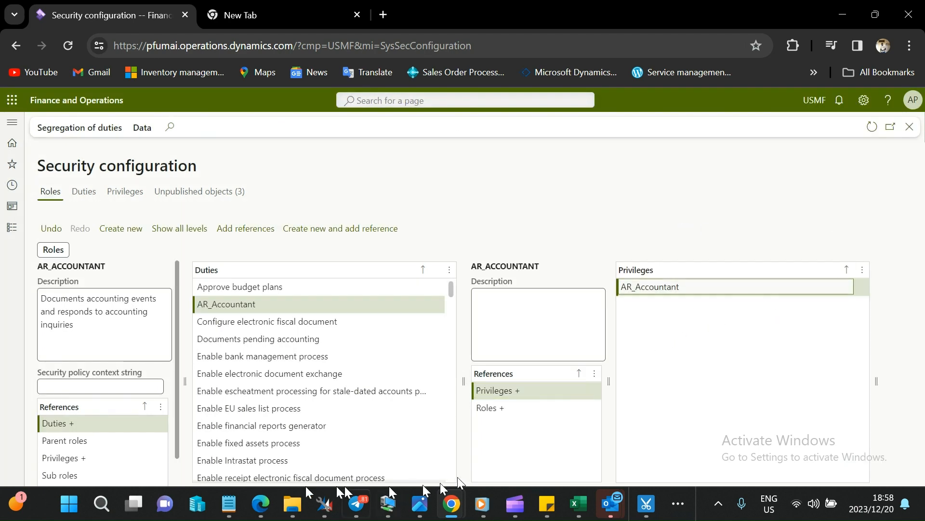
left_click(812, 410)
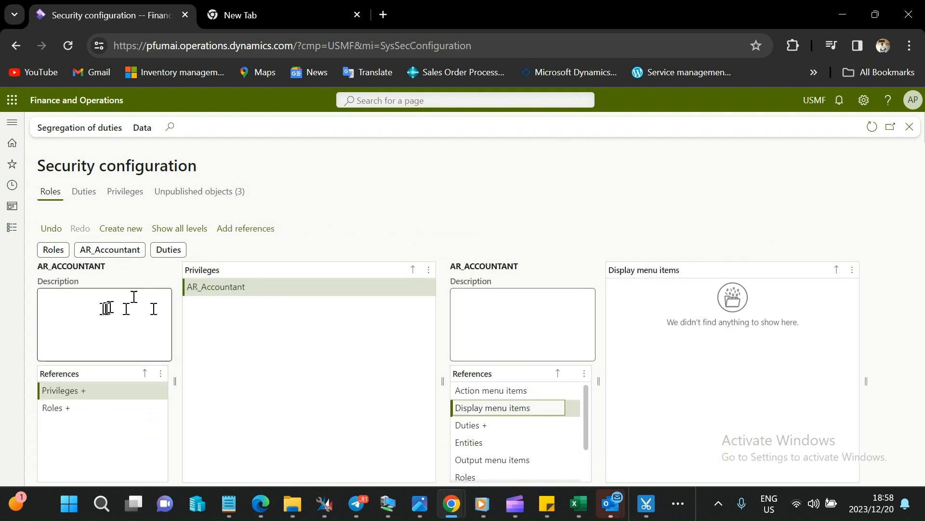
left_click(248, 231)
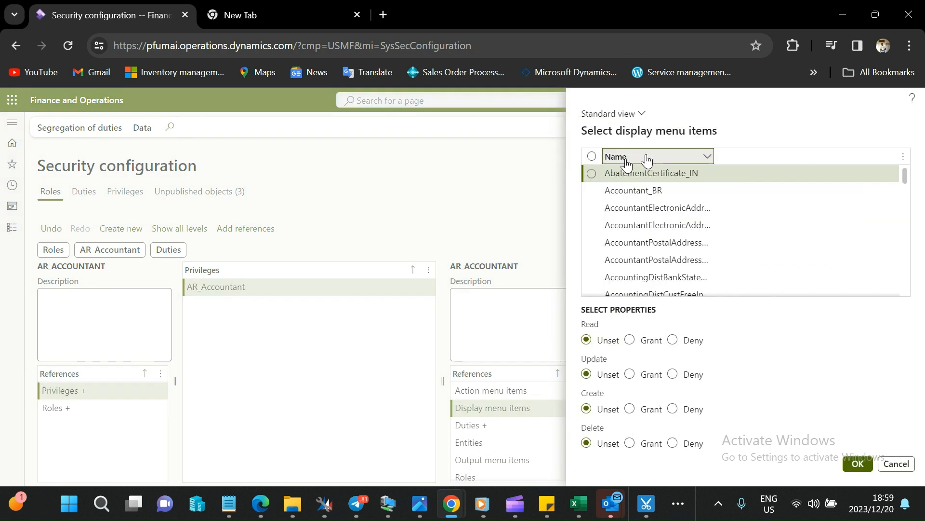
left_click(707, 156)
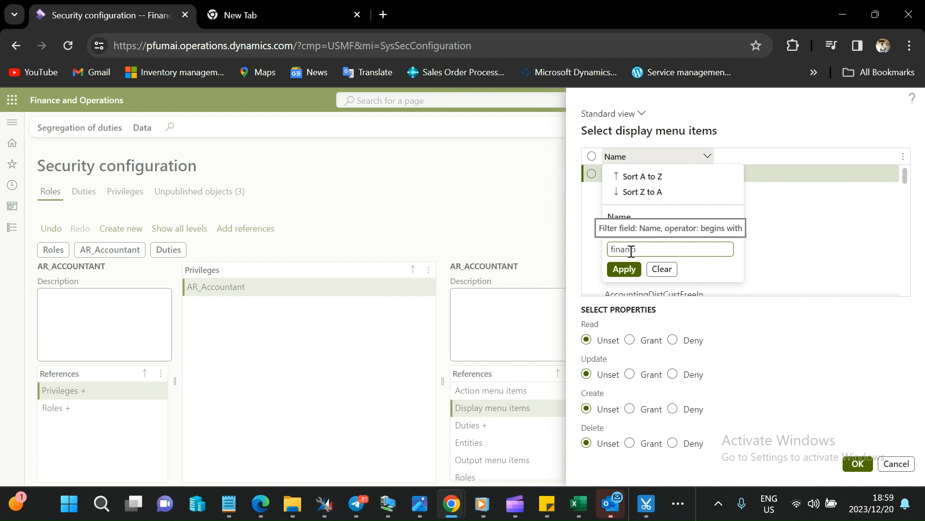
key("Return")
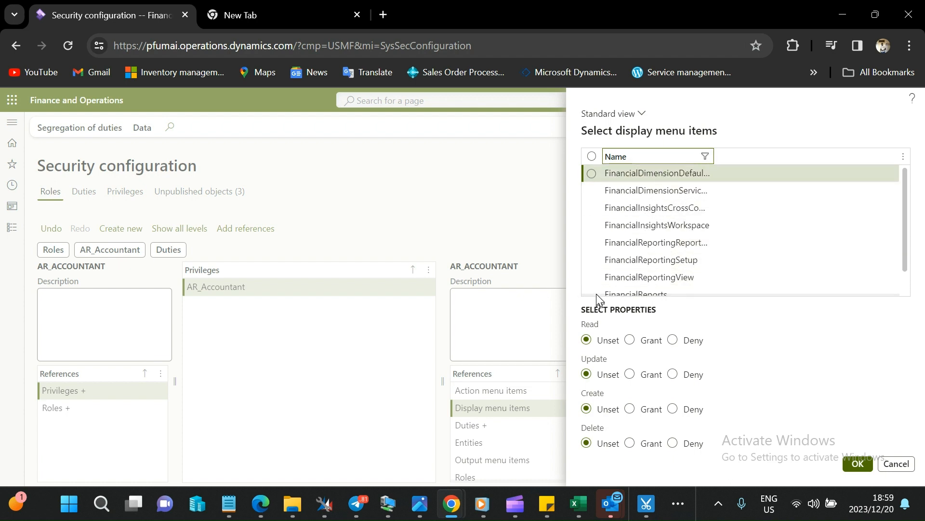
Add the FinancialReports display menu item to the privilege with Read, Update, Create and Delete set to Grant, and select the added item.
left_click_drag(910, 236, 905, 247)
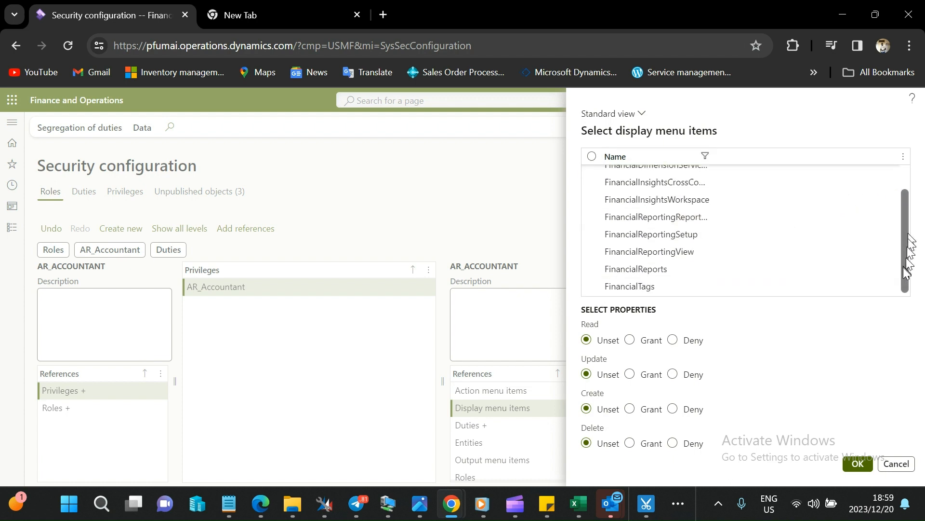
left_click(608, 269)
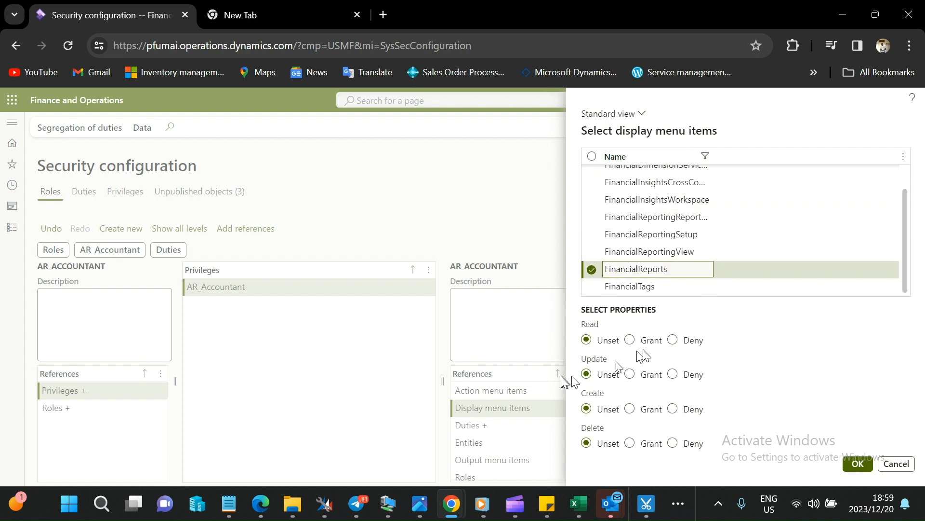
left_click(631, 340)
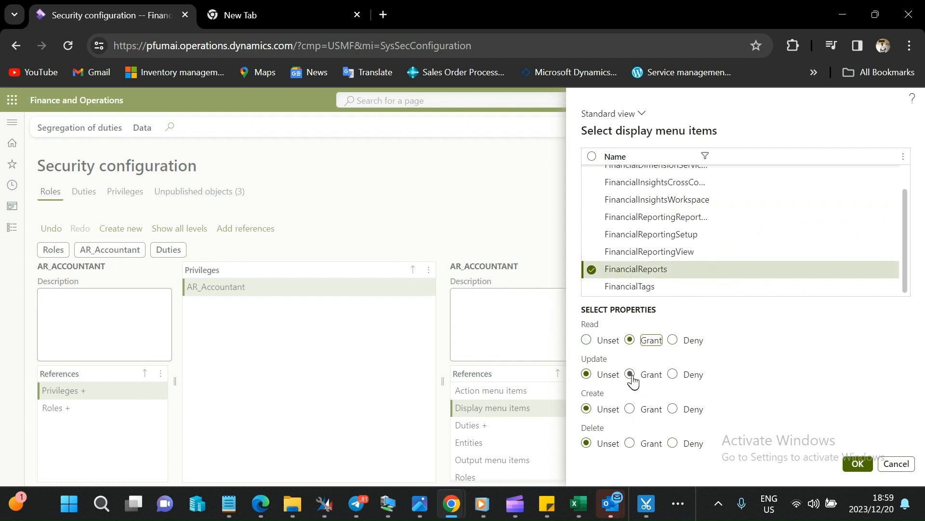
left_click(629, 445)
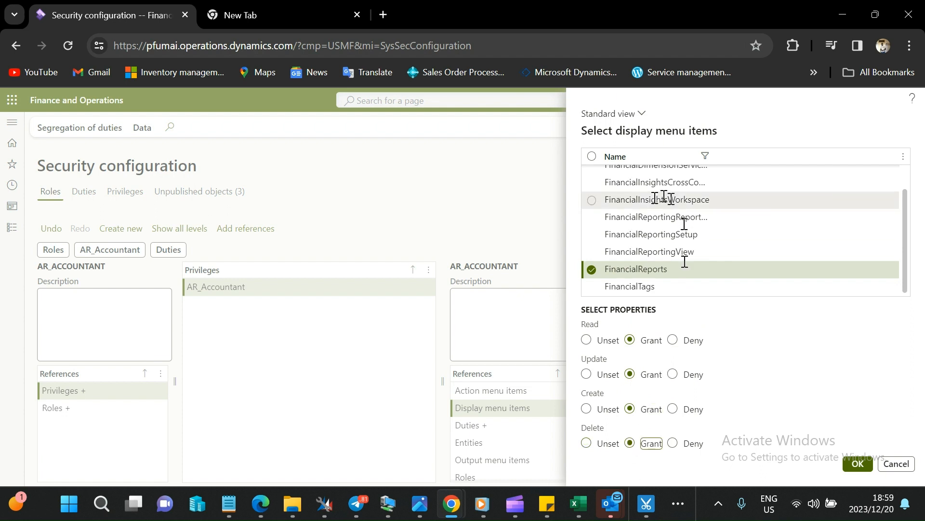
left_click(853, 462)
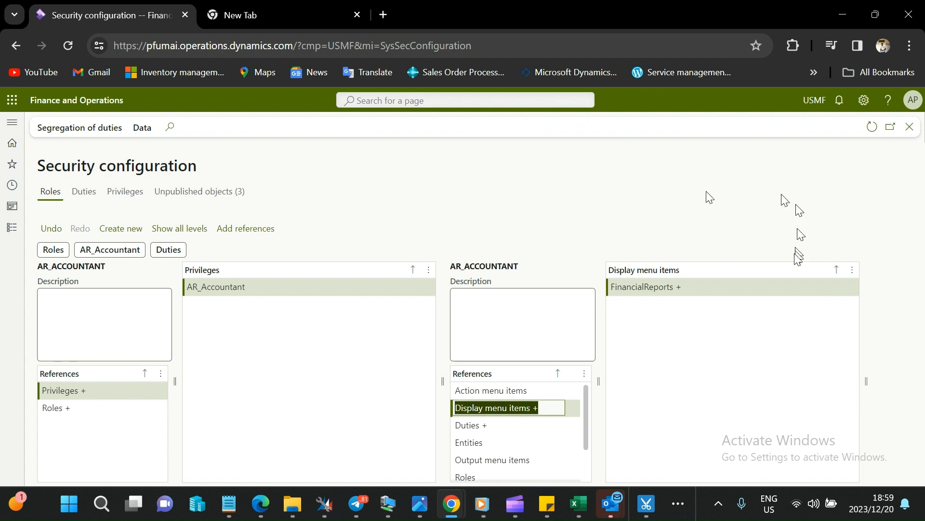
left_click(688, 286)
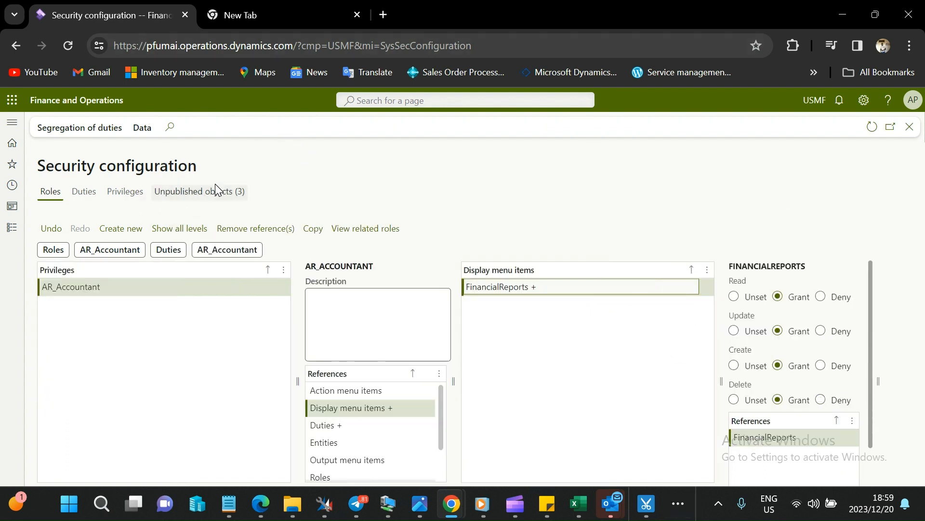
Publish all unpublished AR_Accountant objects: the role, duty and privilege.
left_click(192, 191)
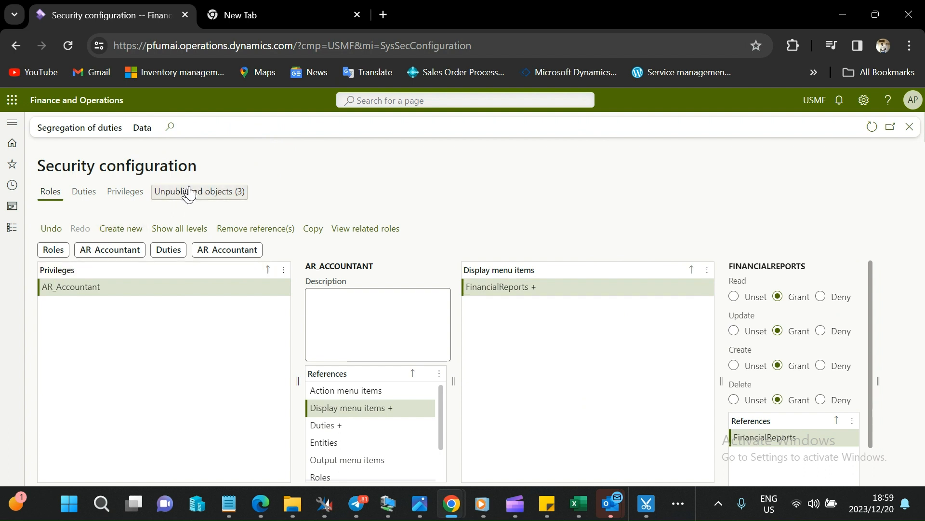
left_click(48, 239)
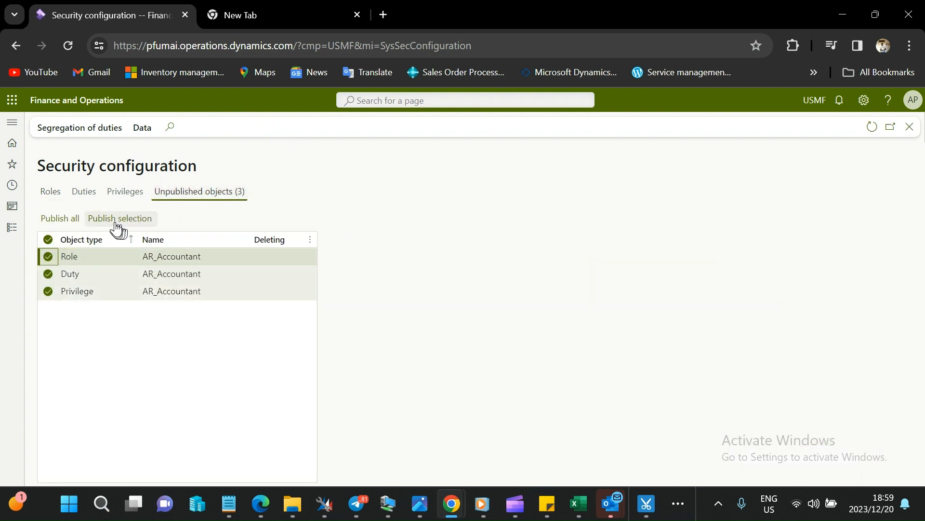
left_click(59, 222)
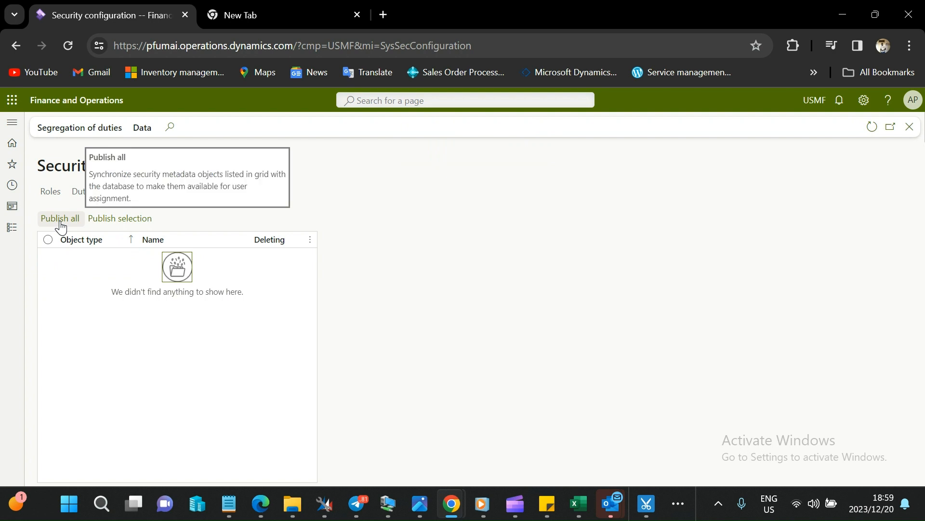
Reselect the AR_Accountant role in the roles list and open its audit trail to examine the events logged since publishing.
left_click(51, 192)
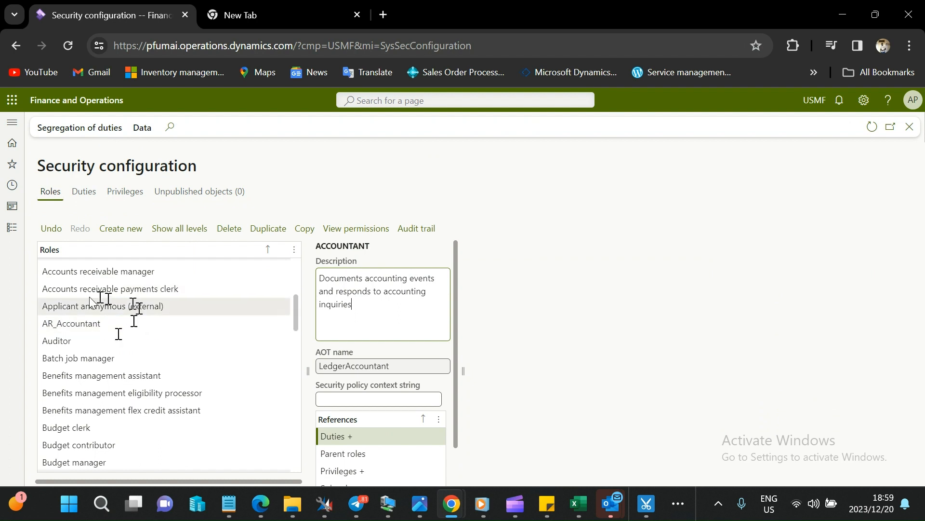
left_click(136, 324)
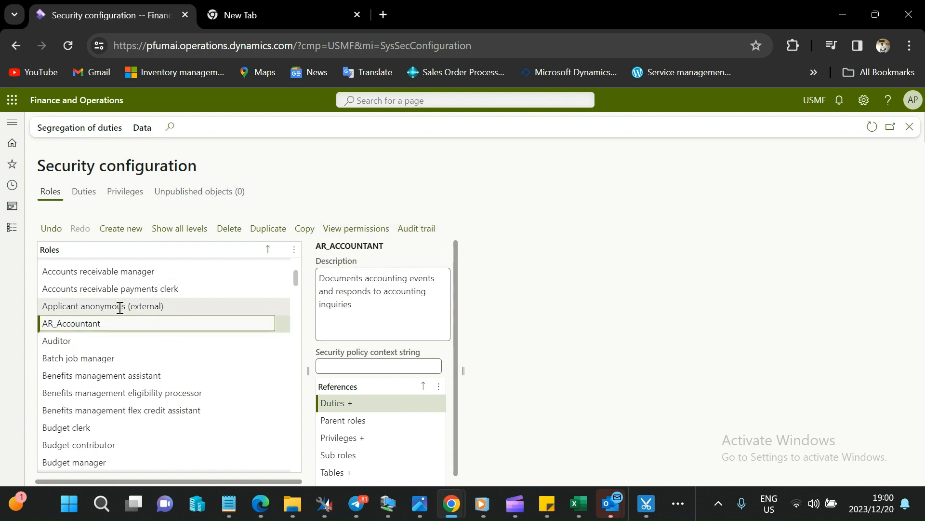
left_click_drag(112, 323, 4, 332)
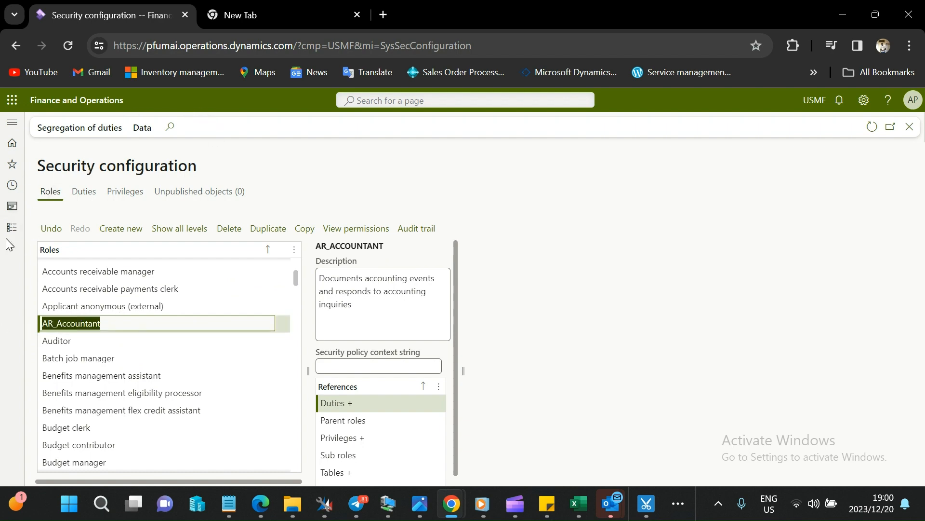
left_click(12, 227)
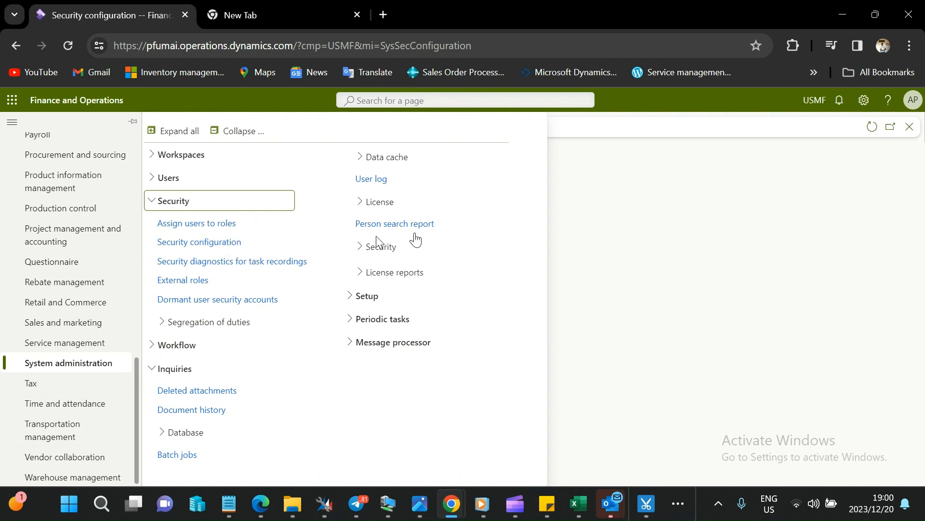
left_click(681, 231)
left_click(142, 325)
left_click_drag(143, 325, 2, 328)
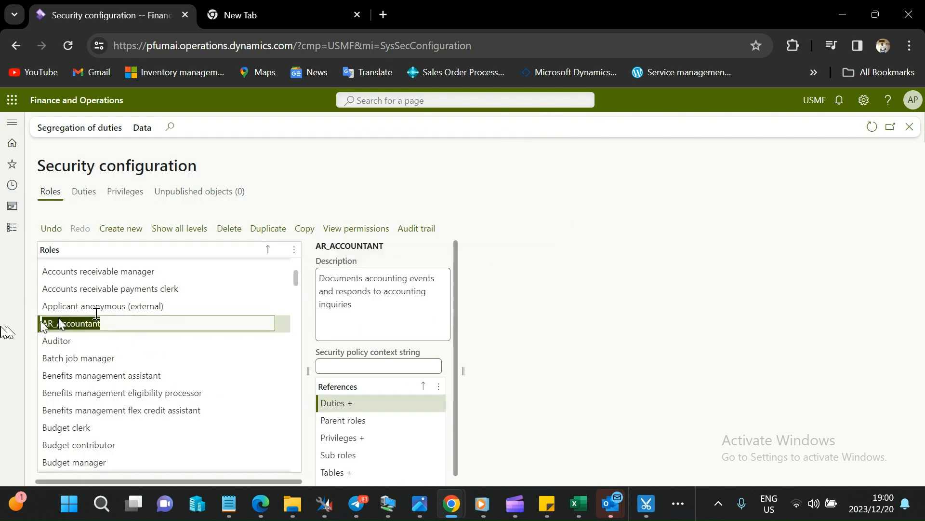
left_click(430, 234)
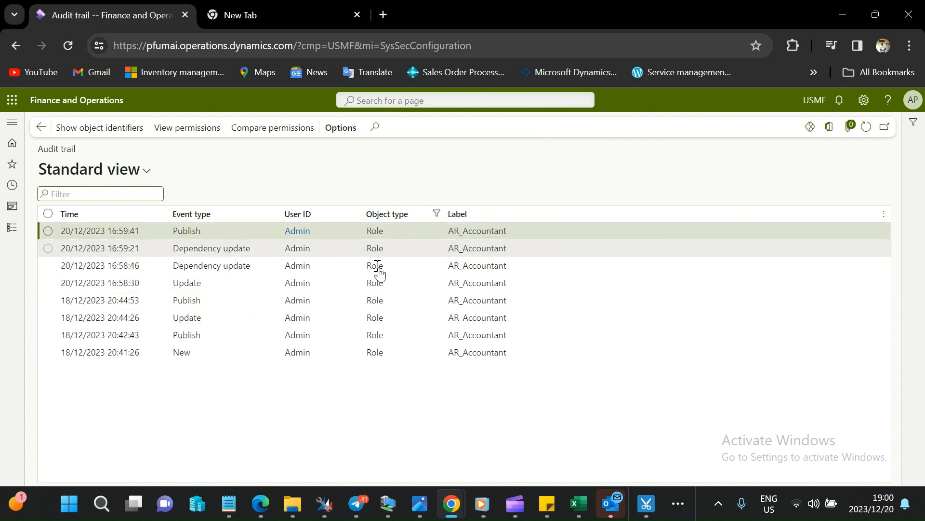
Compare the AR_Accountant role's permissions between the Publish events of 18/12/2023 20:44:53 and 20/12/2023 16:59:41.
left_click(63, 302)
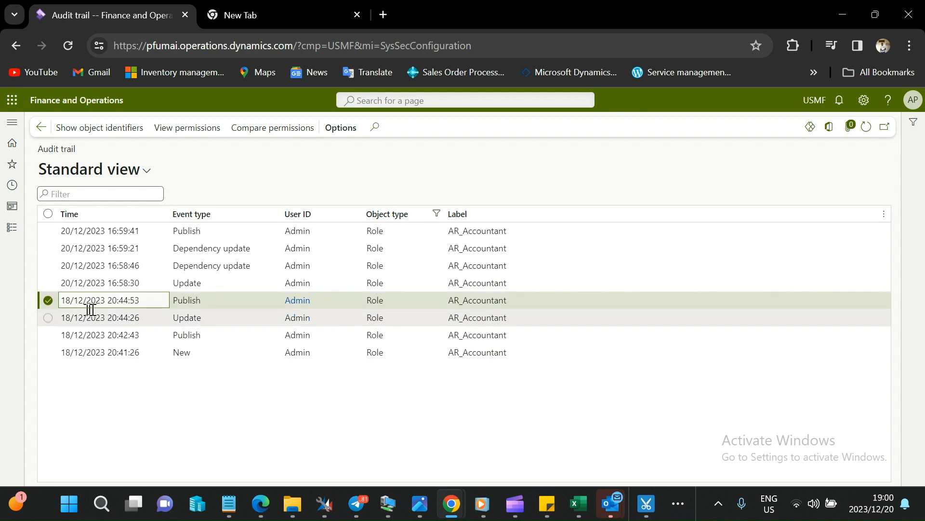
left_click(48, 231)
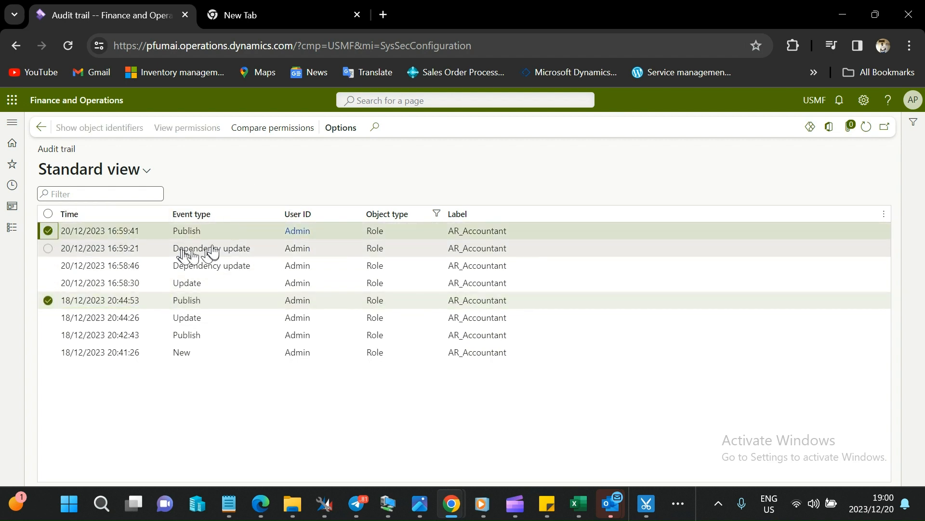
left_click(273, 130)
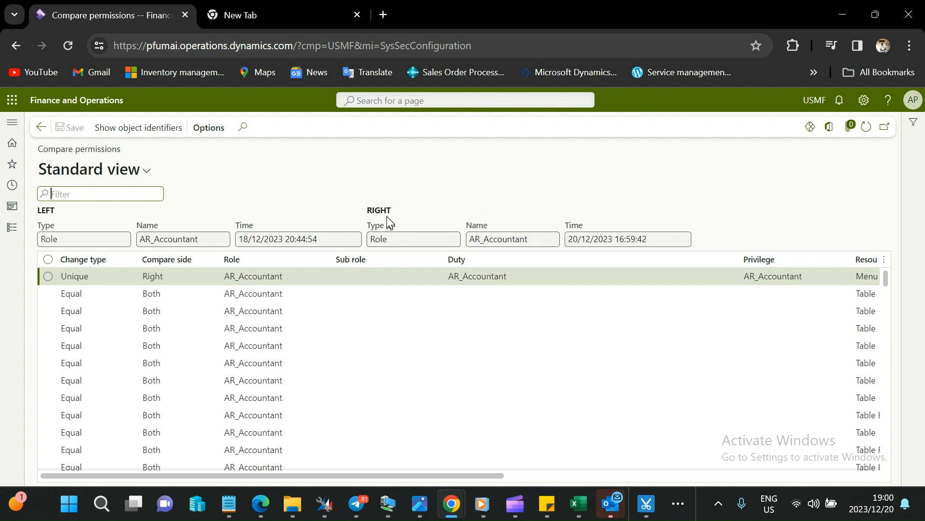
Examine the times of the two compared role versions and the change type and compare side of the first two permission rows.
left_click_drag(361, 205, 566, 241)
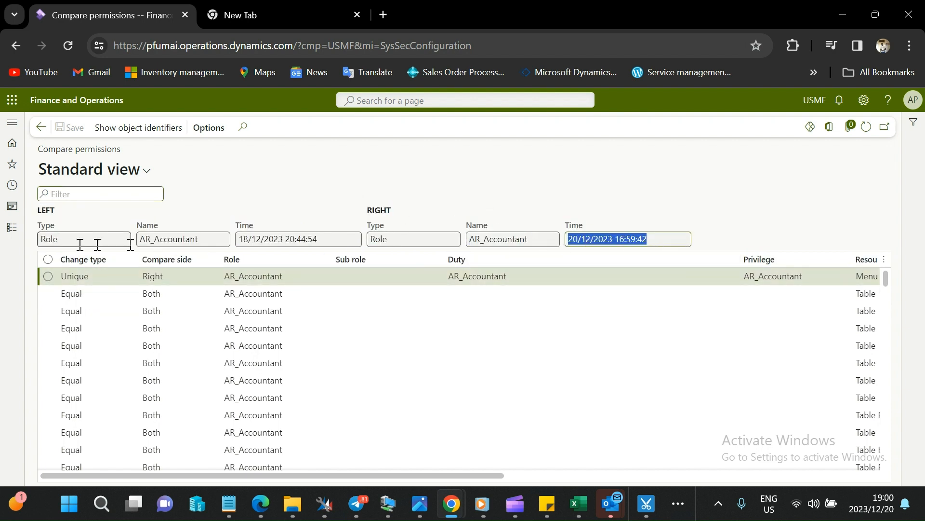
left_click_drag(326, 239, 196, 258)
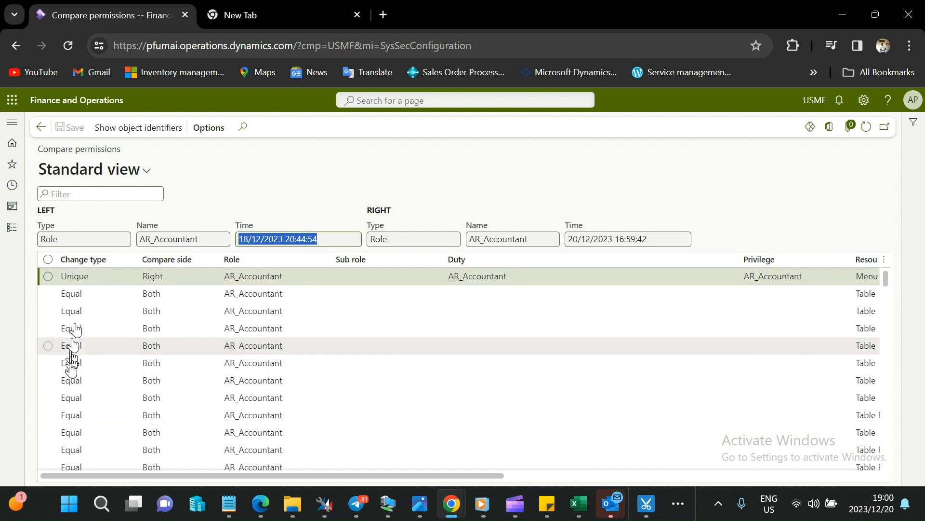
left_click(100, 282)
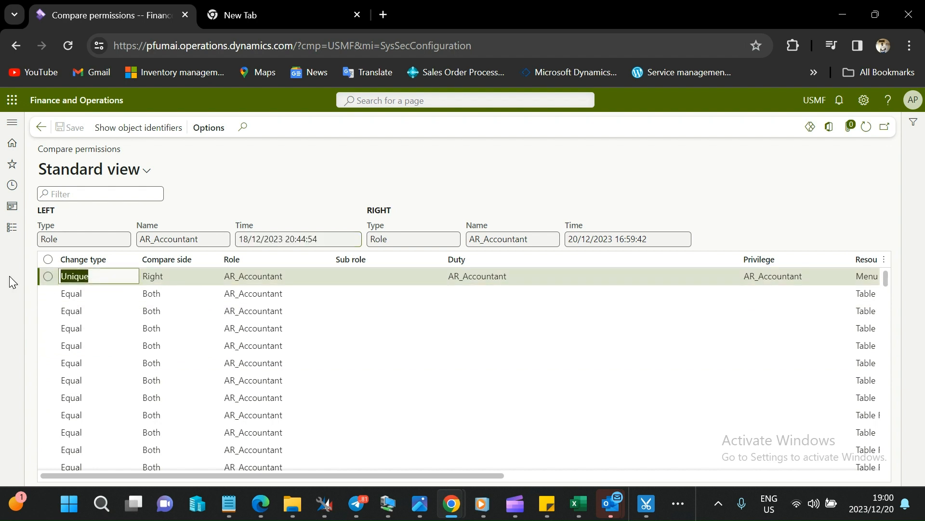
left_click(97, 292)
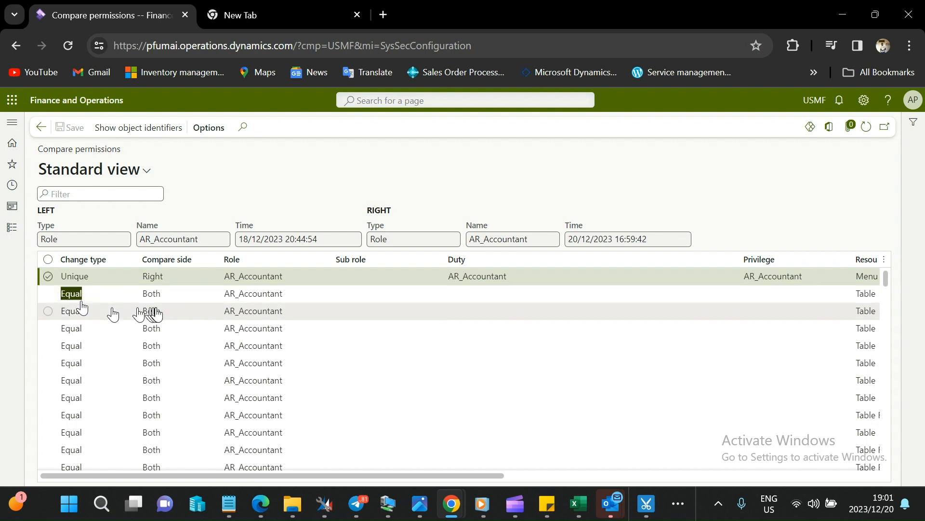
left_click(171, 297)
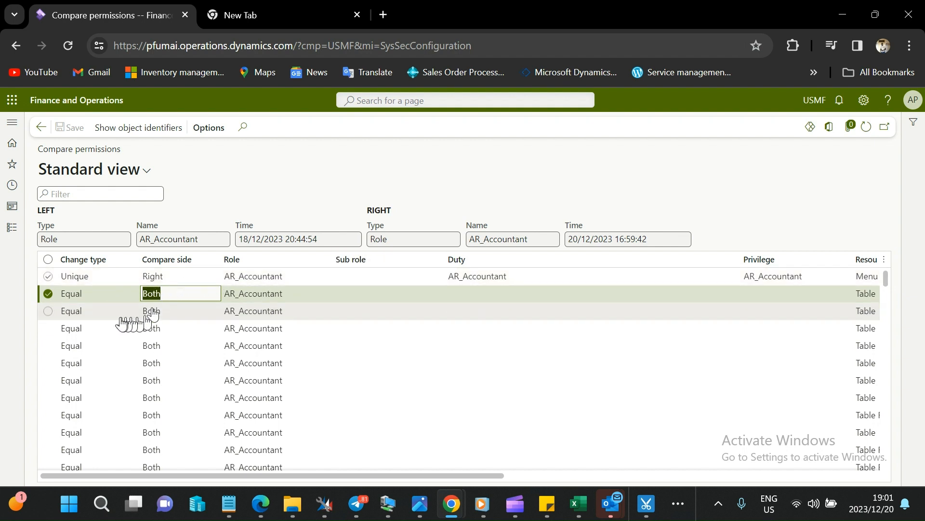
left_click(99, 277)
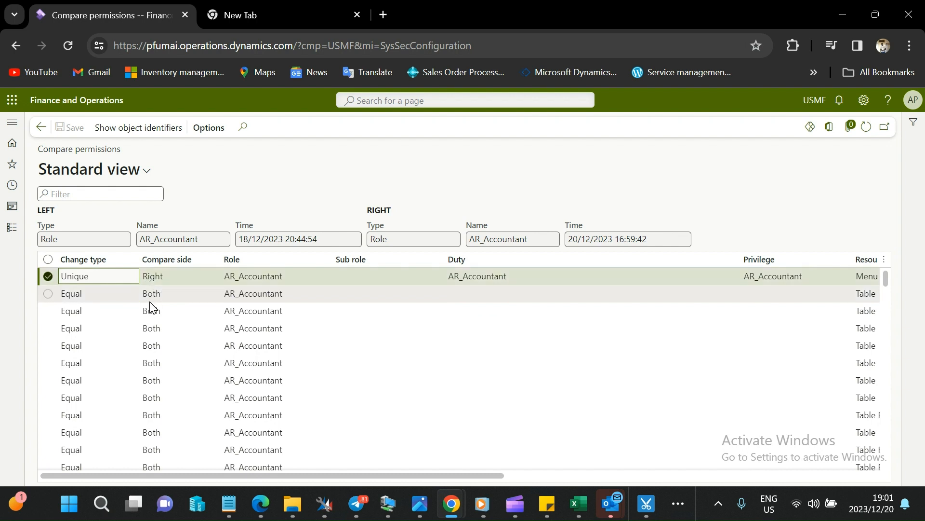
left_click(103, 279)
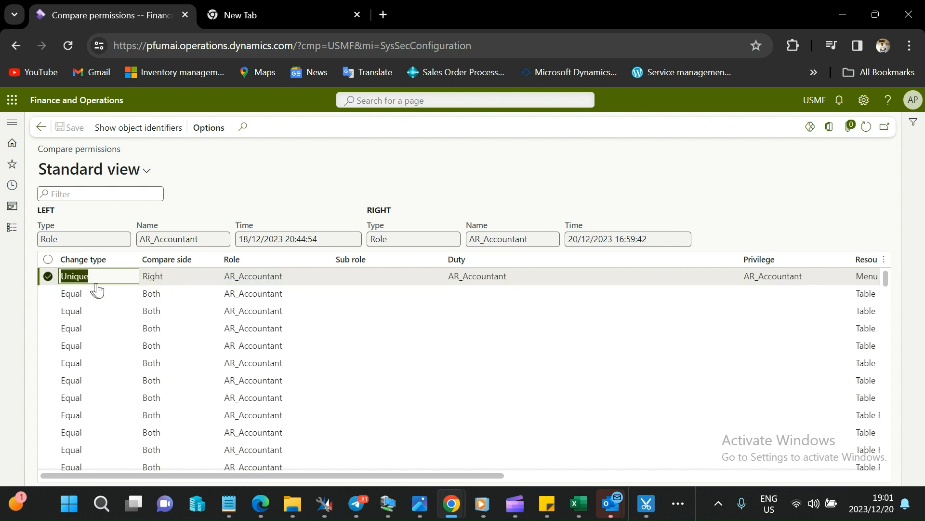
left_click(154, 278)
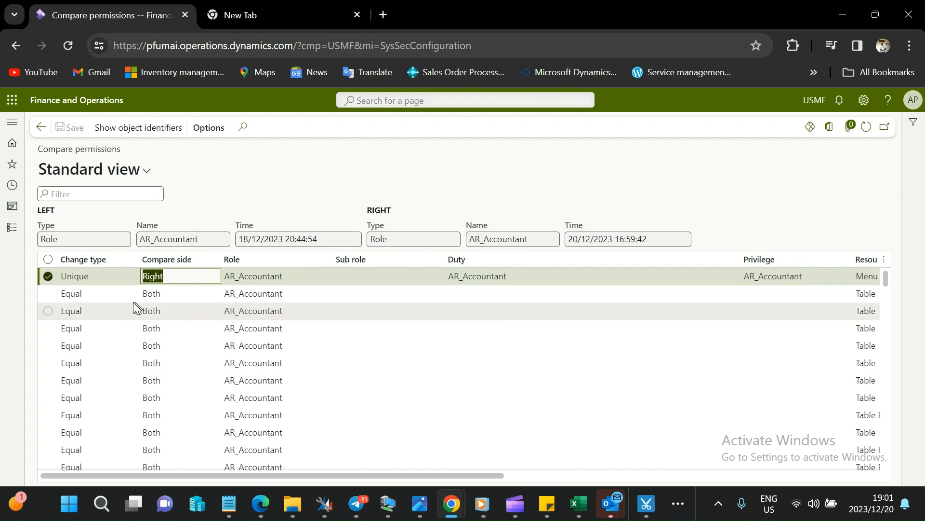
left_click(108, 278)
double_click(108, 279)
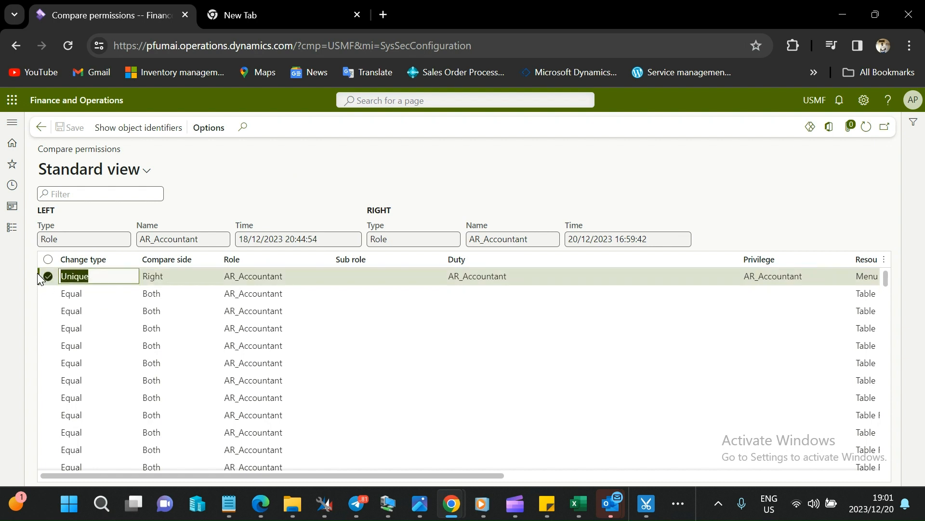
Copy the duty name AR_Accountant from the permission row with change type Unique.
left_click(447, 272)
left_click_drag(531, 273, 436, 272)
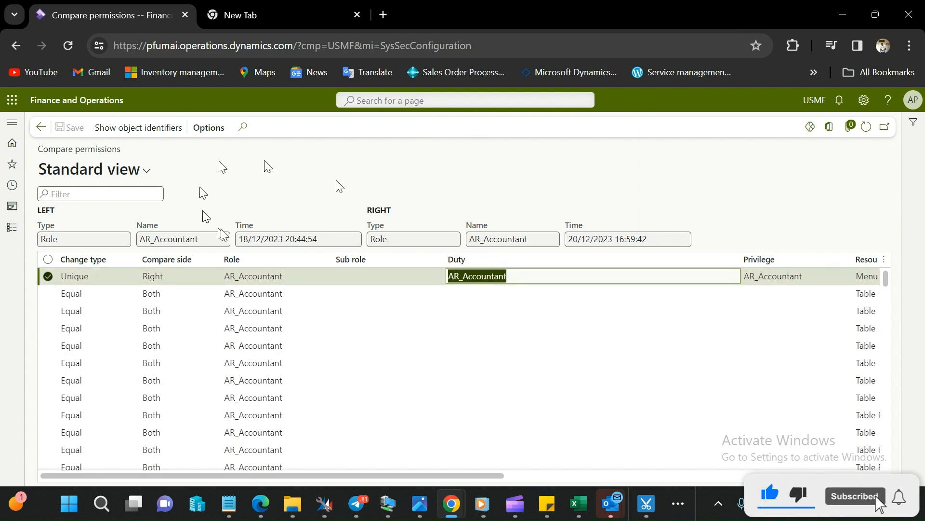
right_click(477, 275)
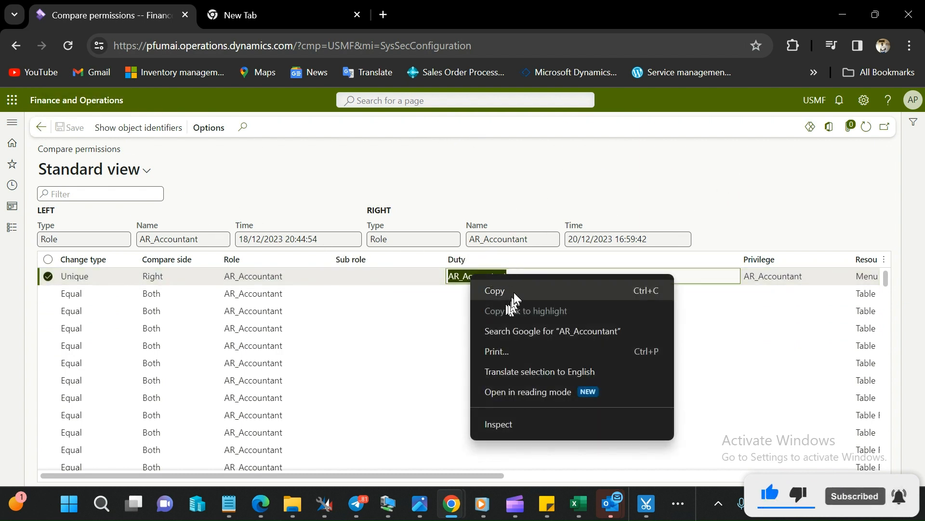
left_click(511, 290)
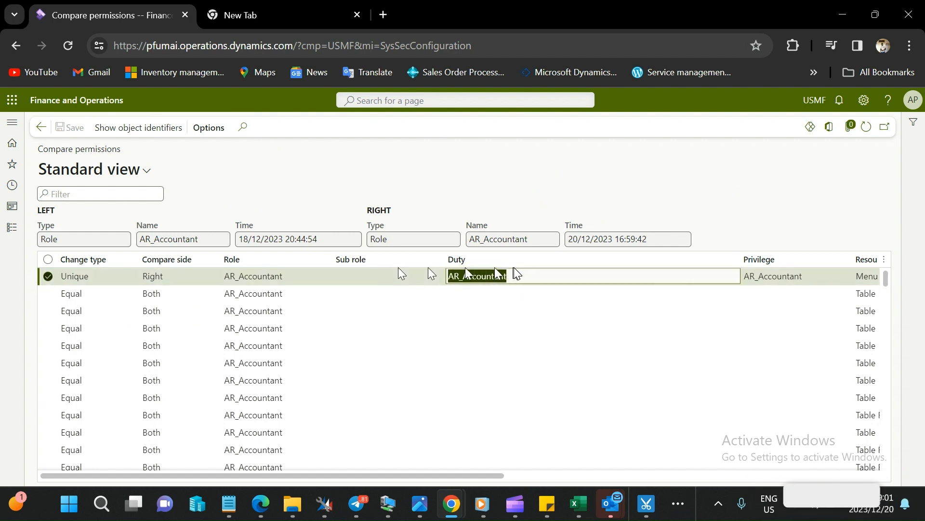